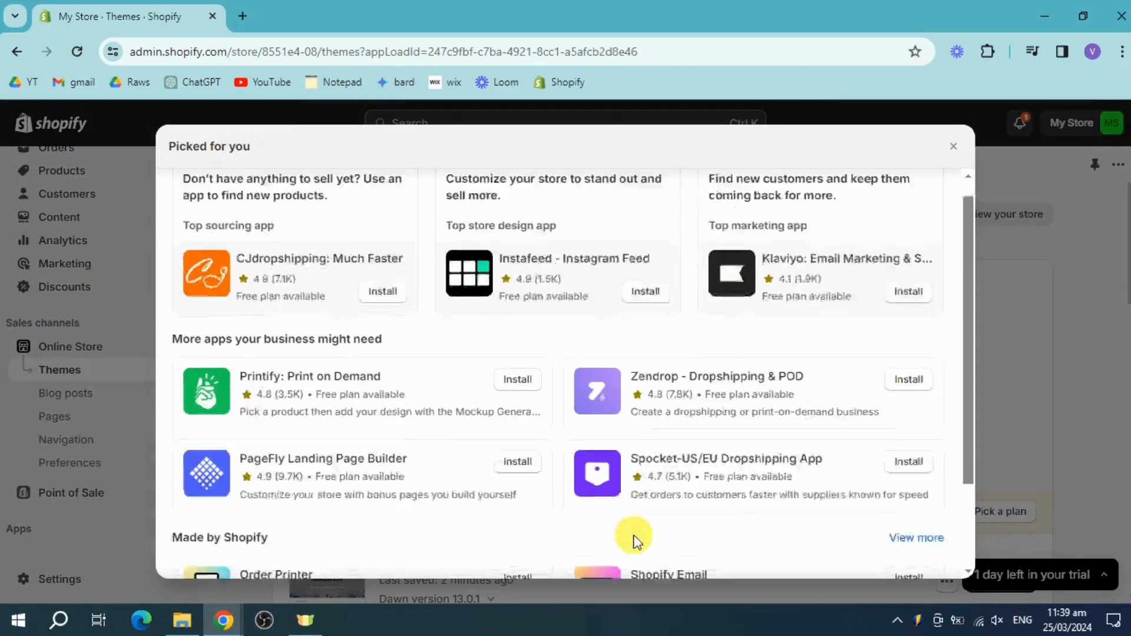
- Open the Shopify App Store from the app suggestions and search it for "giveaway"
click(631, 564)
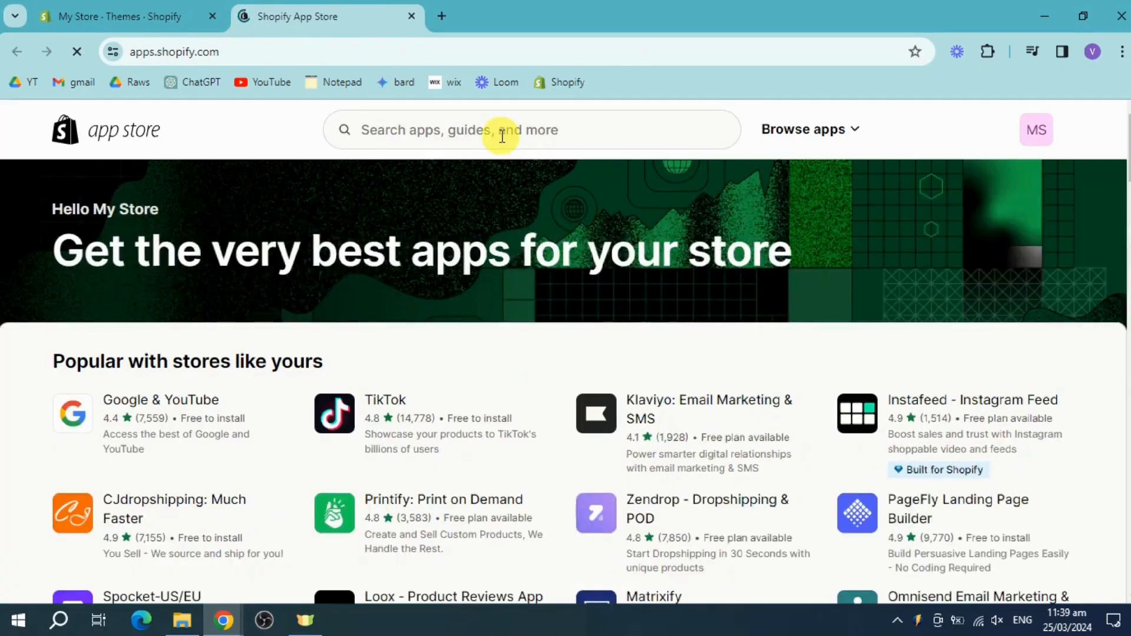
click(501, 137)
text(givea)
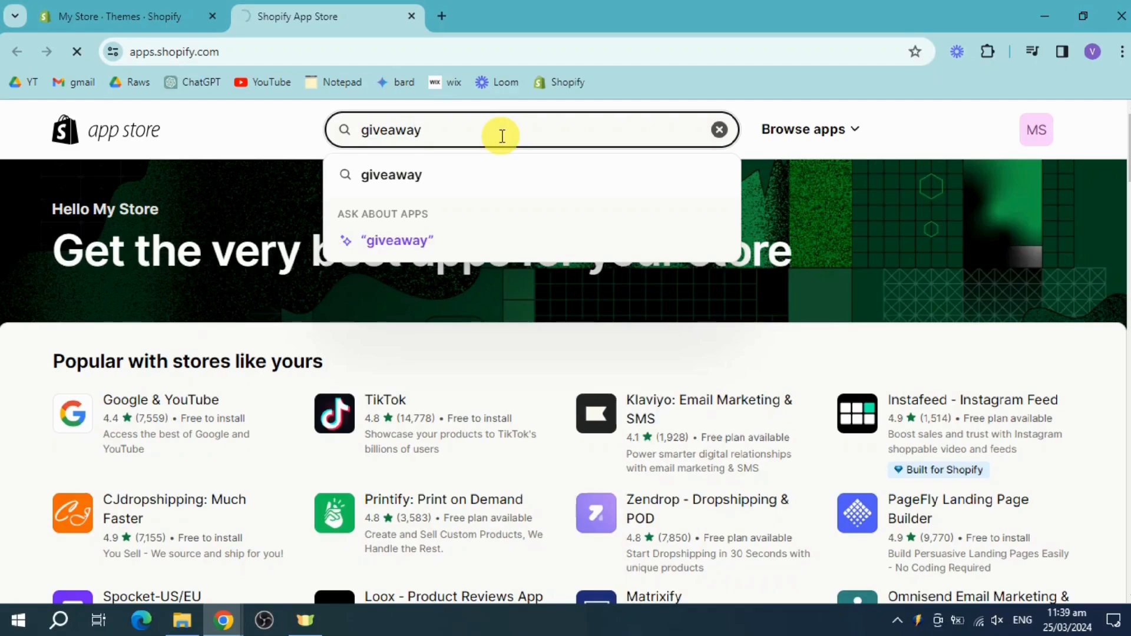
text(way)
click(432, 174)
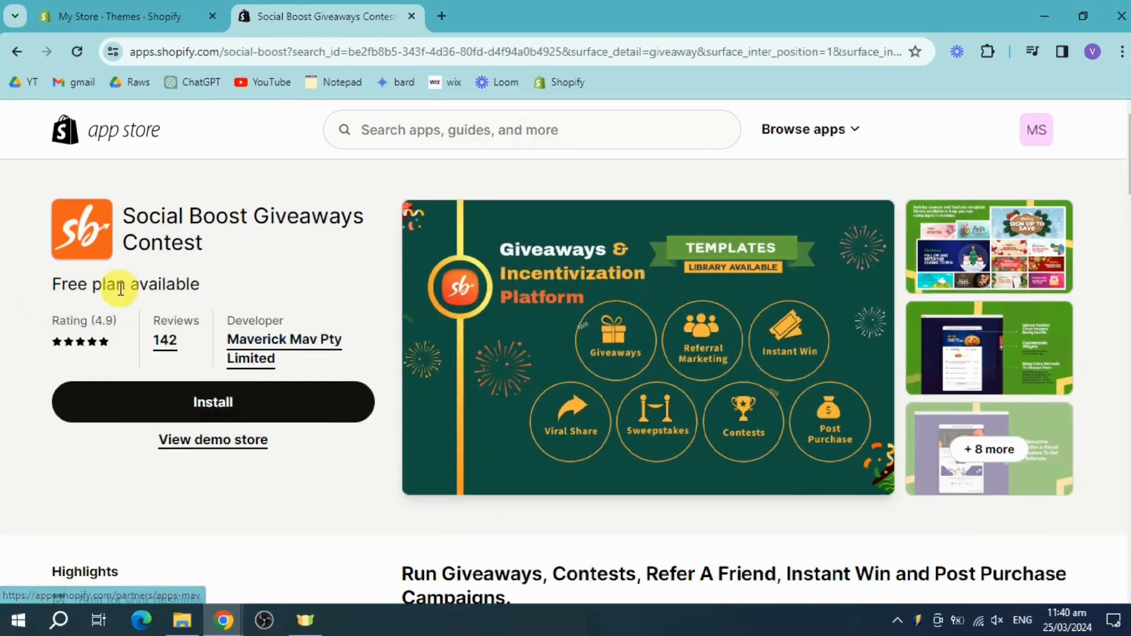
- Check the pricing plans of the Social Boost Giveaways Contest app, then install it on the store with the requested data access
scroll(341, 479, down, 7)
scroll(347, 480, down, 5)
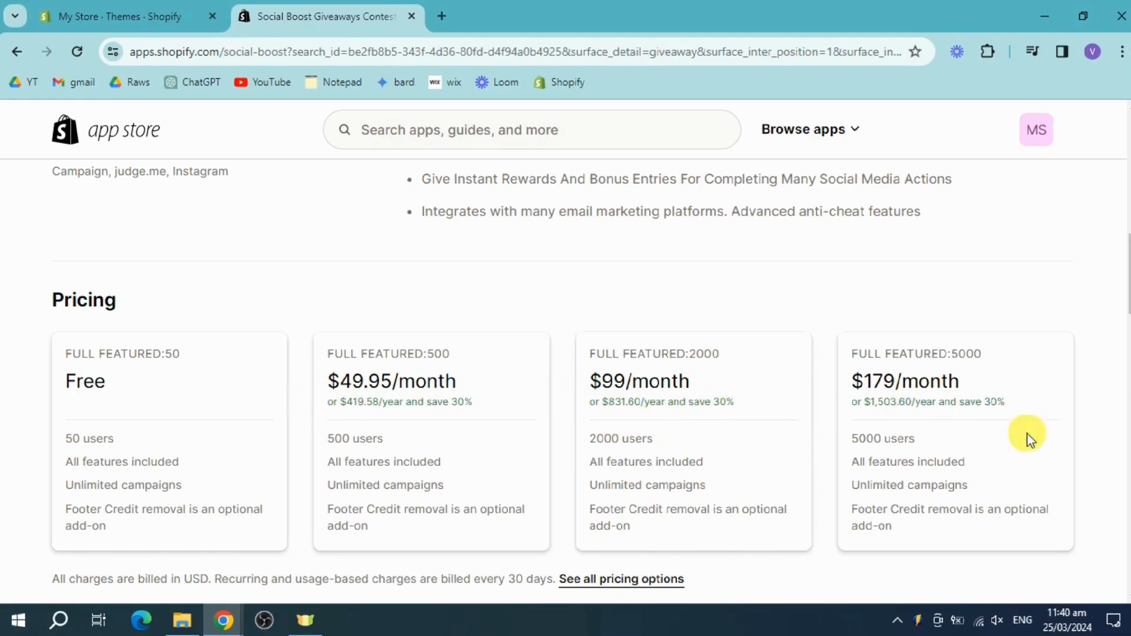
scroll(521, 393, up, 6)
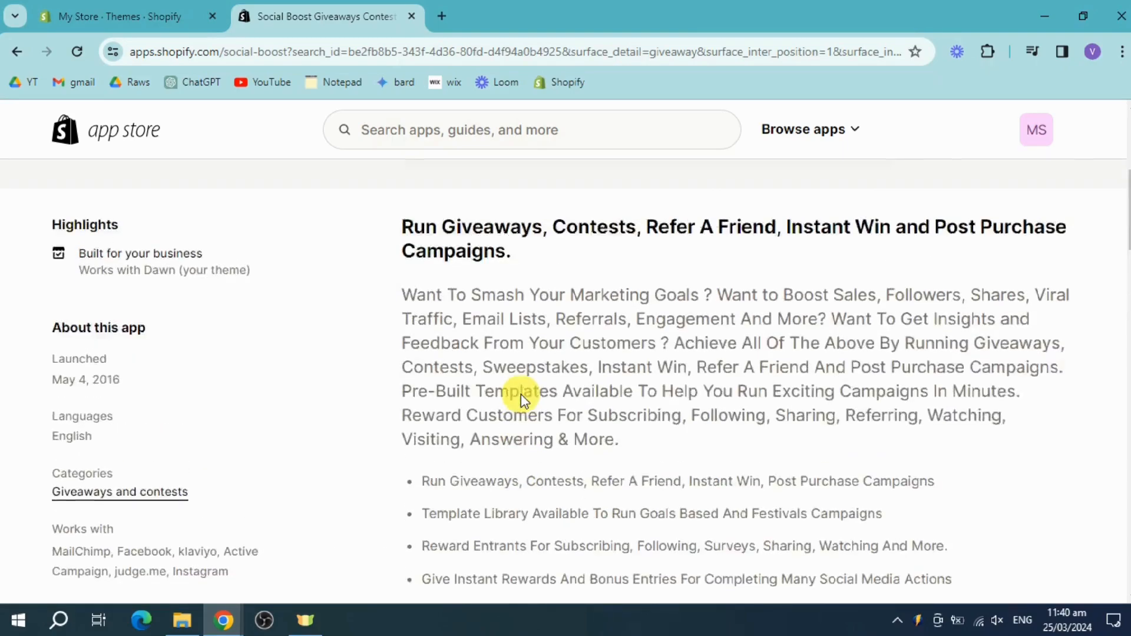
scroll(520, 394, up, 4)
click(259, 323)
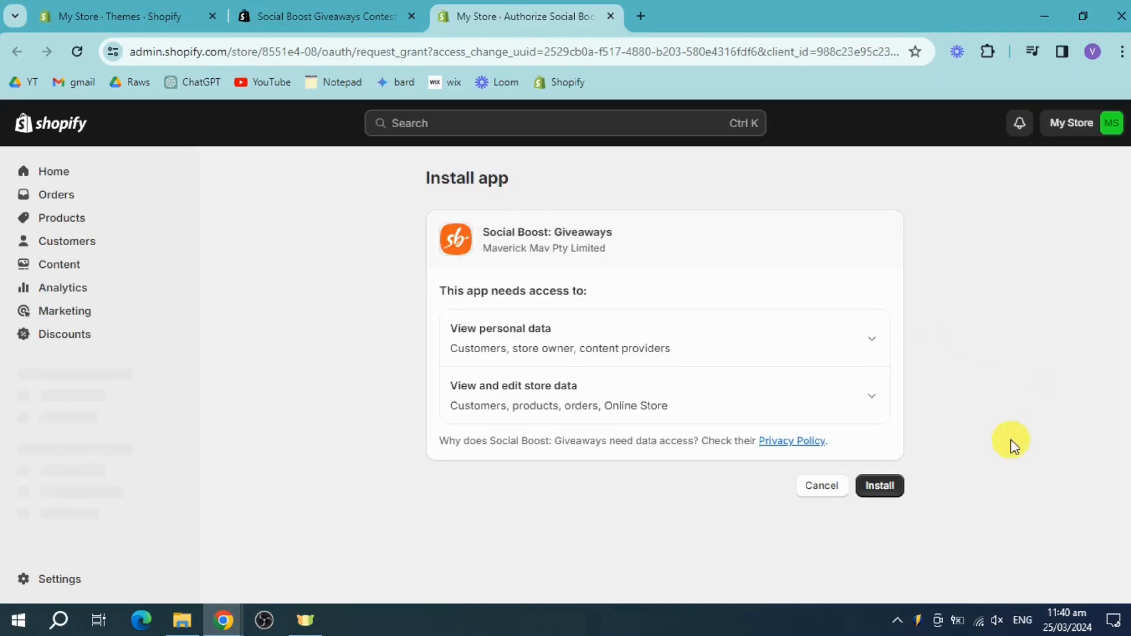
click(882, 494)
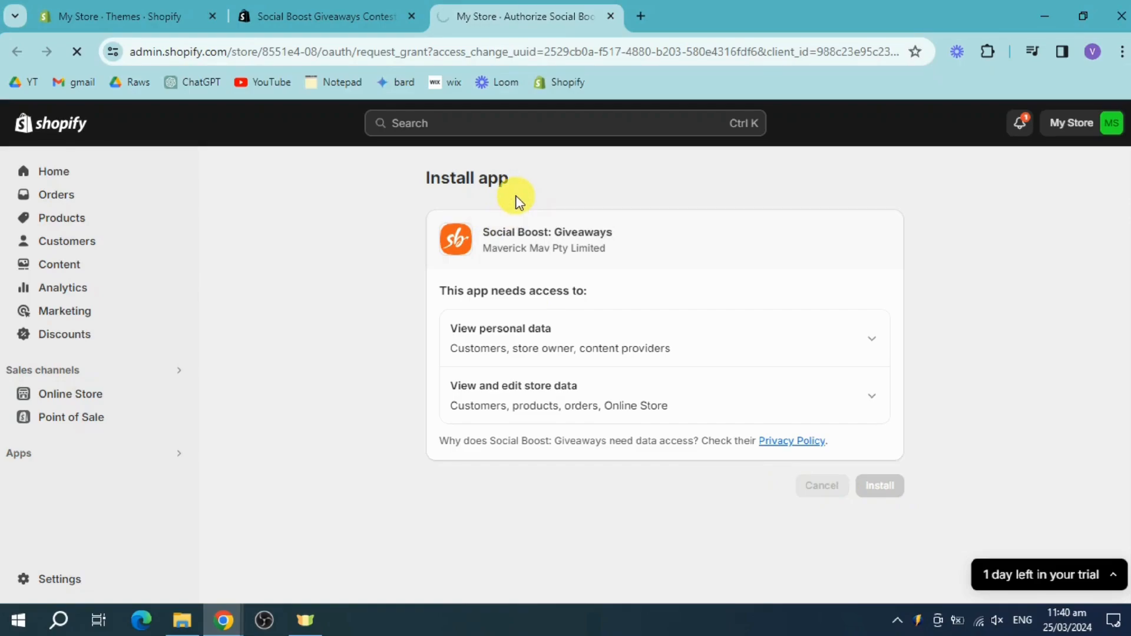
- Return to the Social Boost listing and look through its enlarged feature images
click(360, 7)
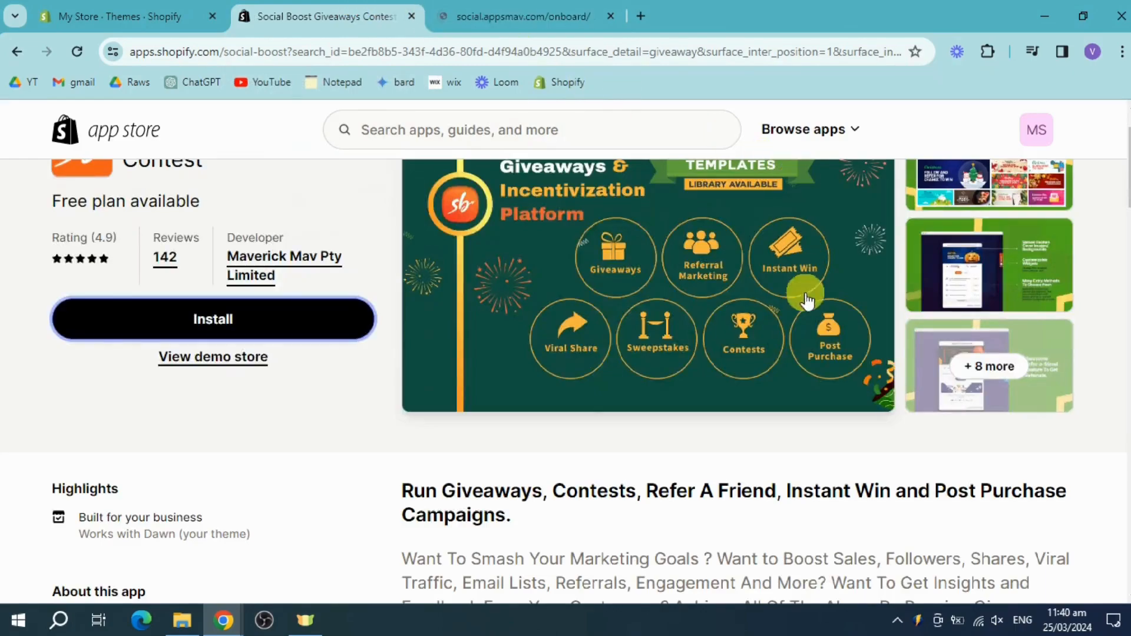
click(801, 334)
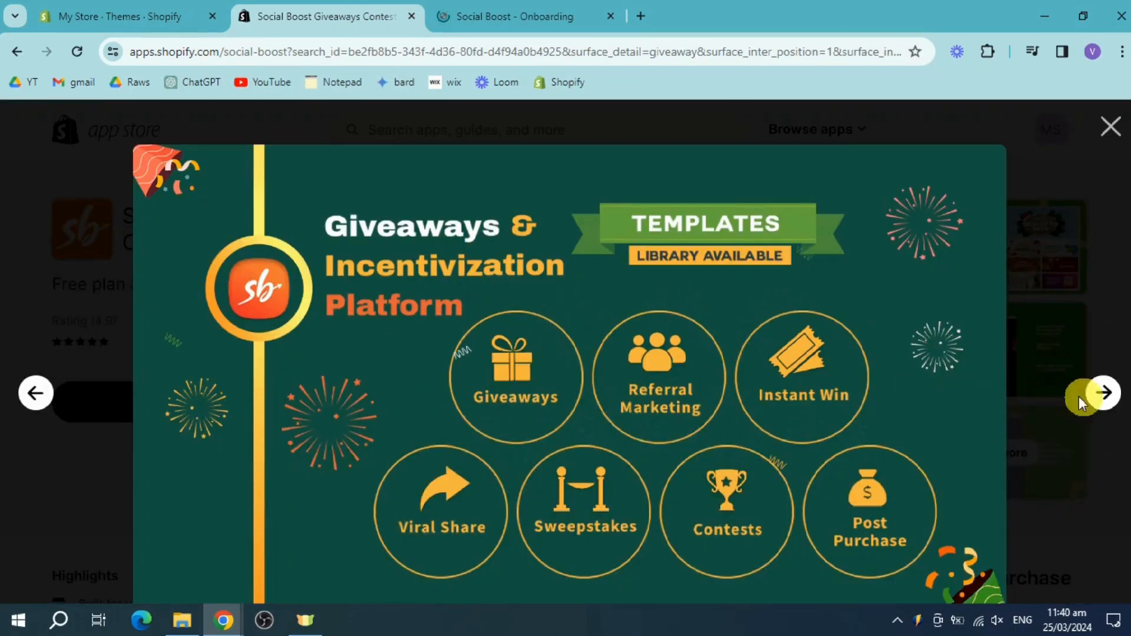
click(1117, 404)
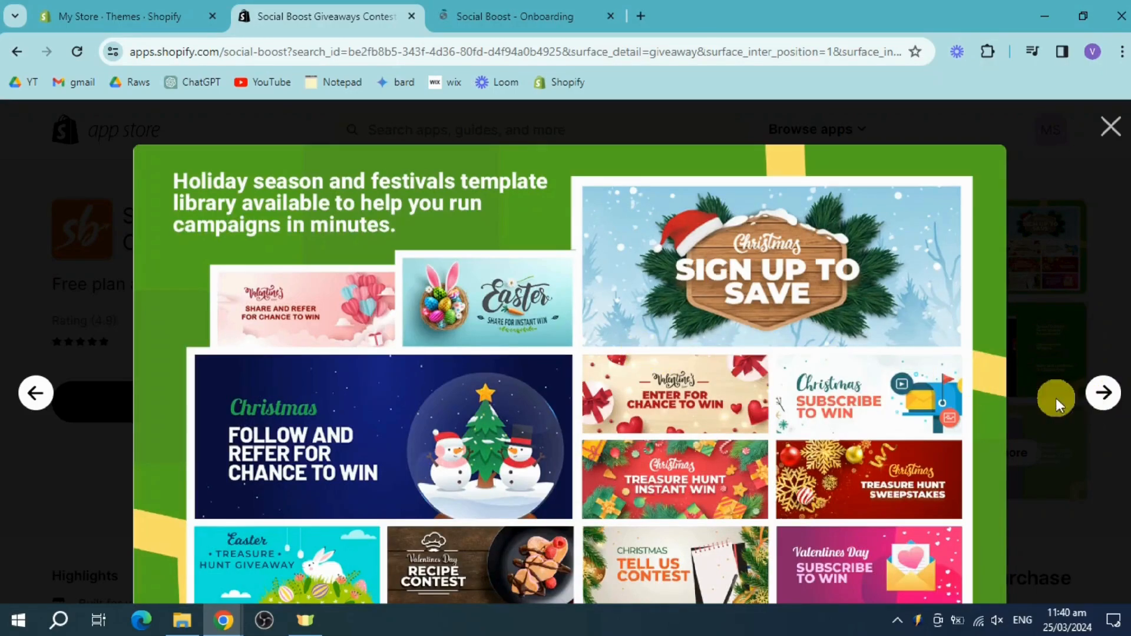
click(1104, 407)
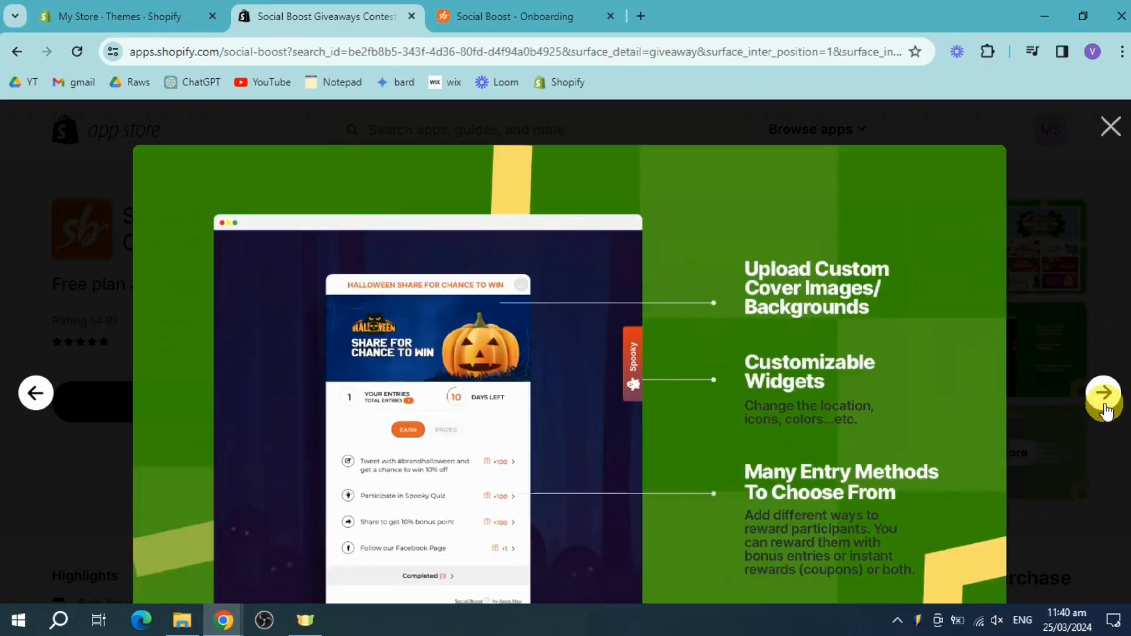
click(1089, 392)
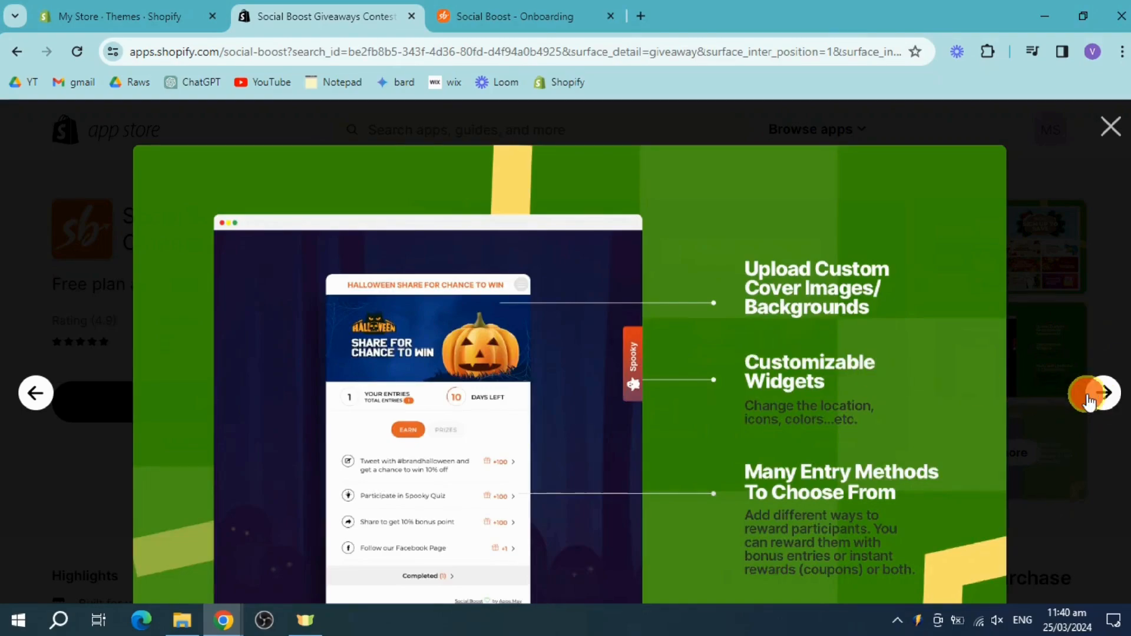
- Start the Social Boost campaign onboarding with English (US) as the front end display language
click(515, 11)
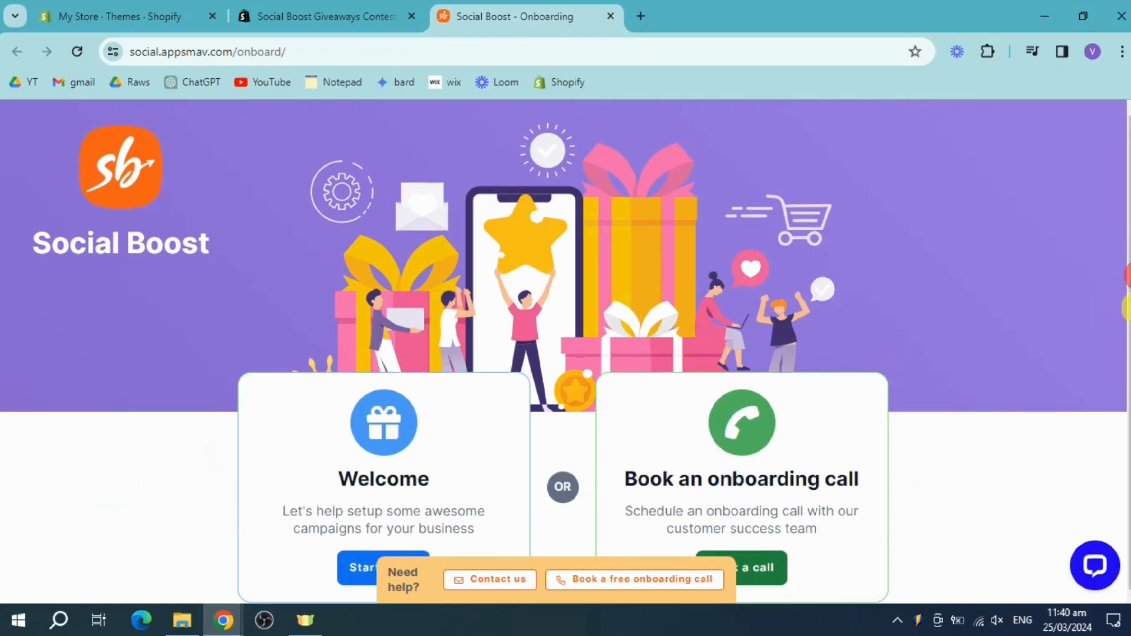
click(337, 563)
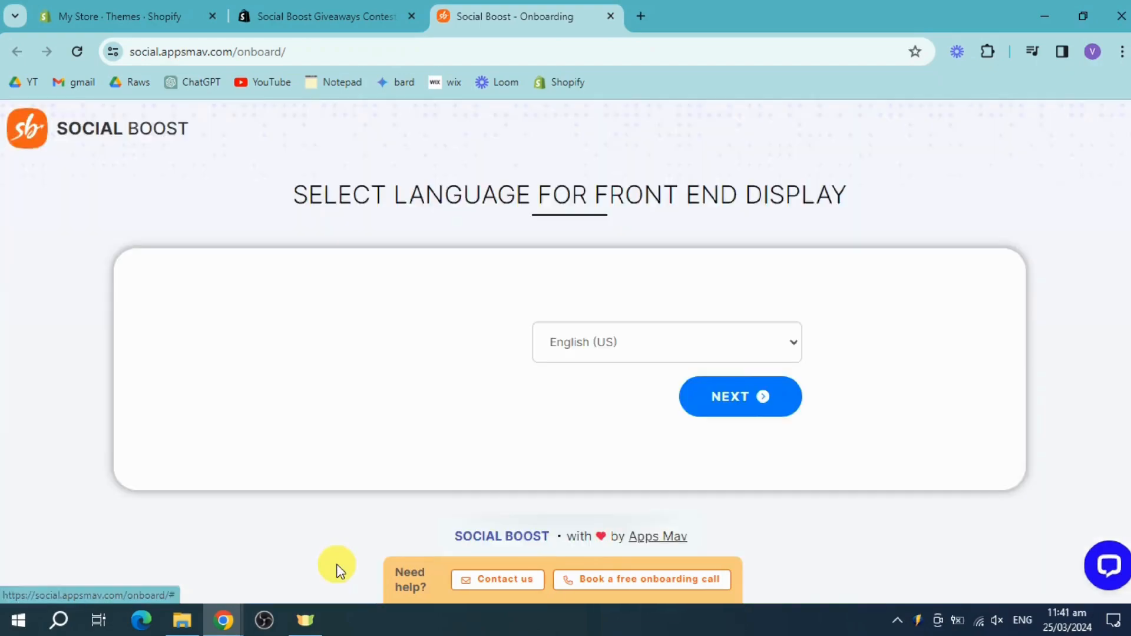
click(848, 434)
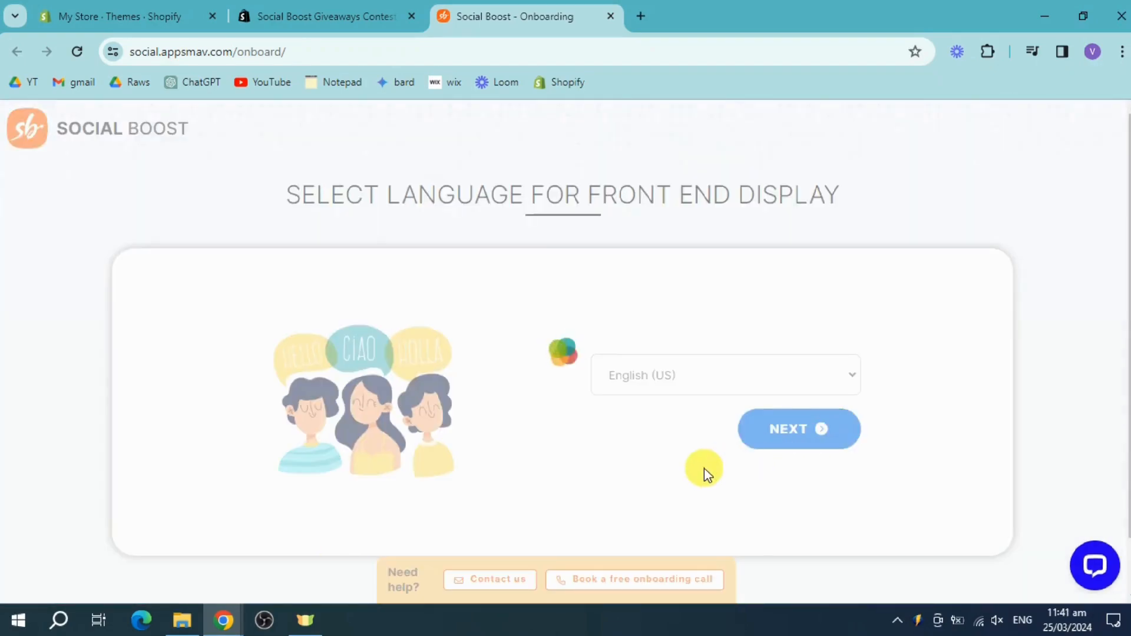
- Create a campaign from the recommended "Valentines day enter for instant win" template
scroll(330, 411, down, 3)
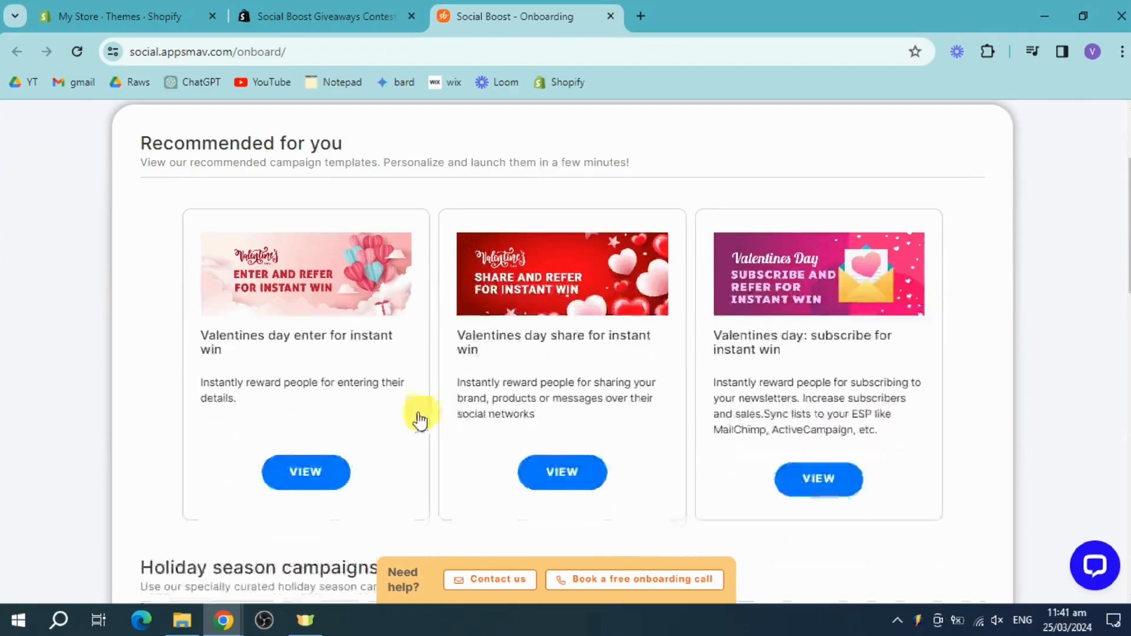
scroll(321, 447, down, 2)
scroll(322, 448, up, 2)
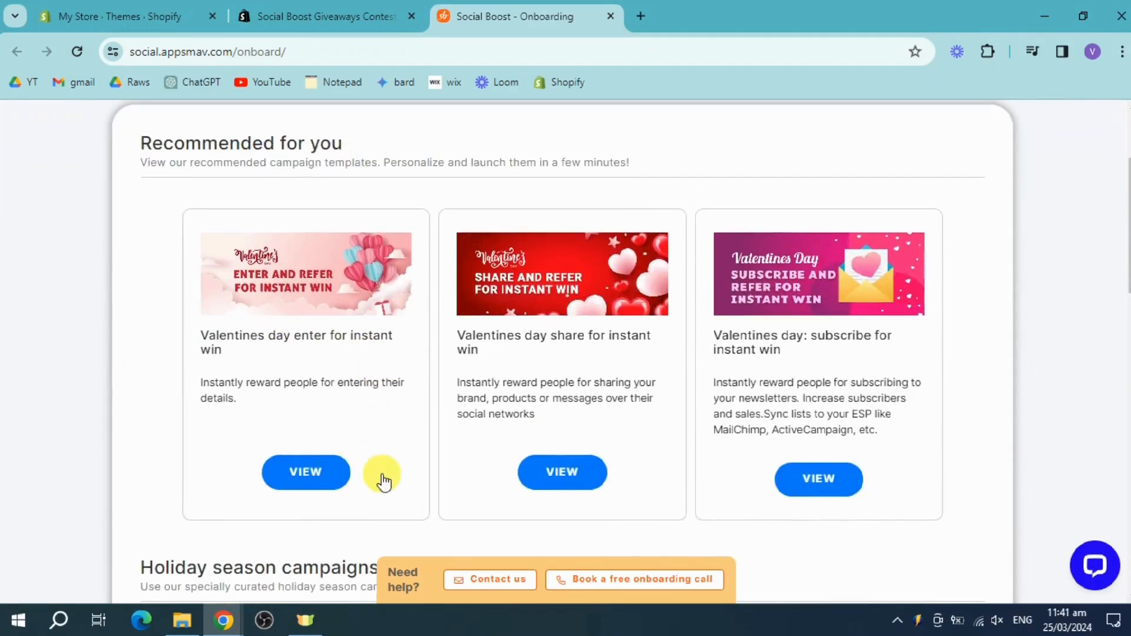
click(300, 486)
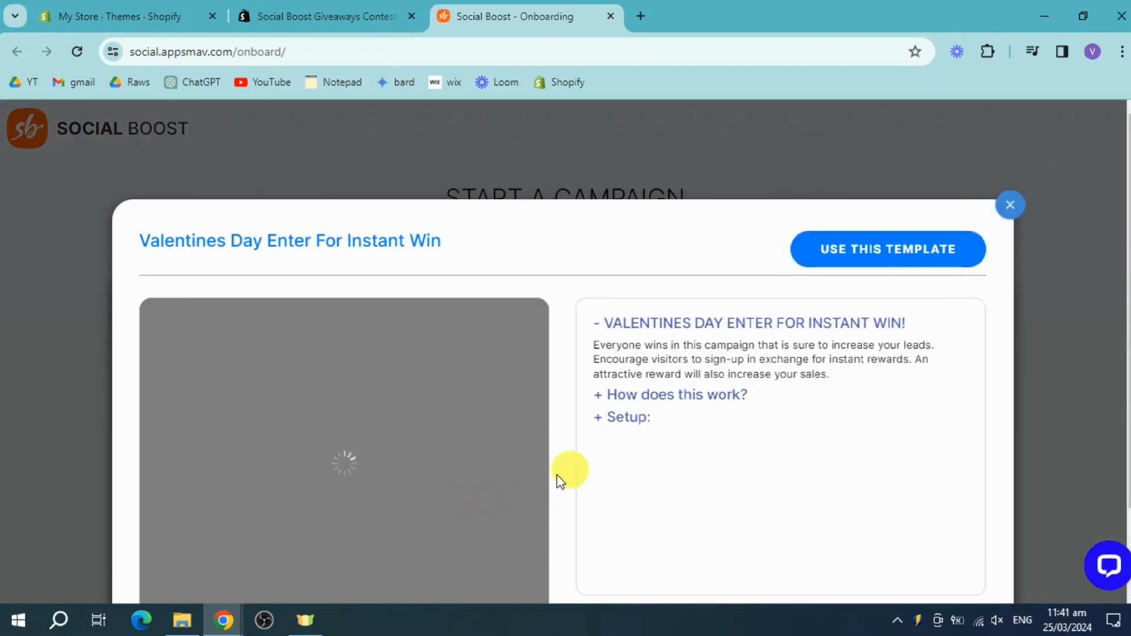
click(917, 248)
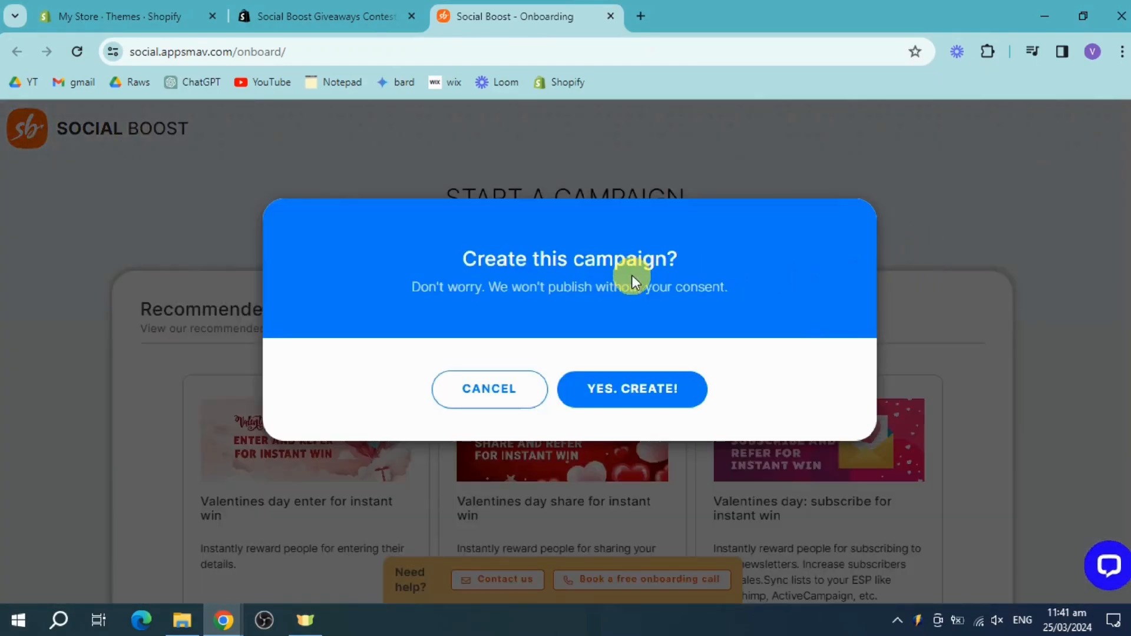
click(630, 392)
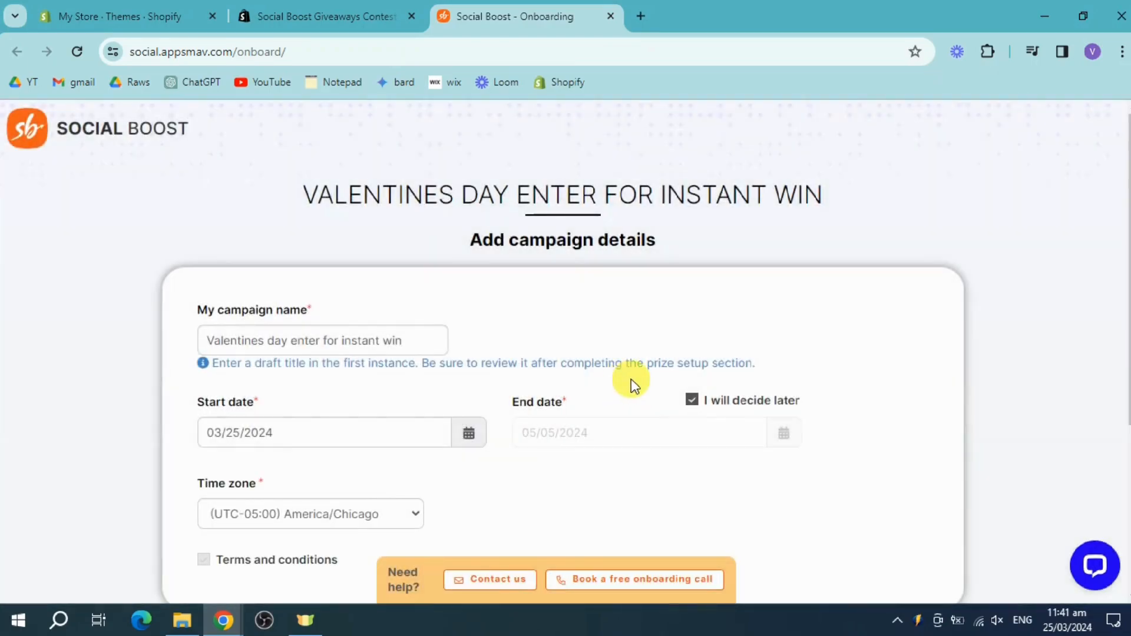
- Complete the campaign details with the terms and conditions option off and proceed to the entry methods
scroll(784, 406, down, 1)
click(353, 257)
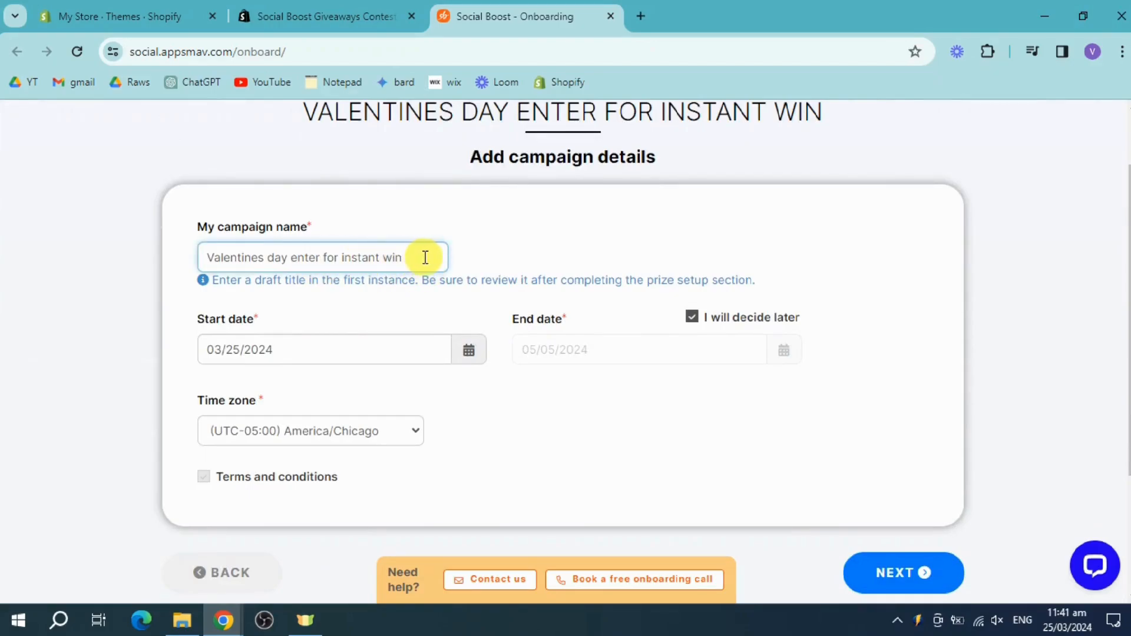
click(332, 258)
click(267, 477)
scroll(554, 425, down, 3)
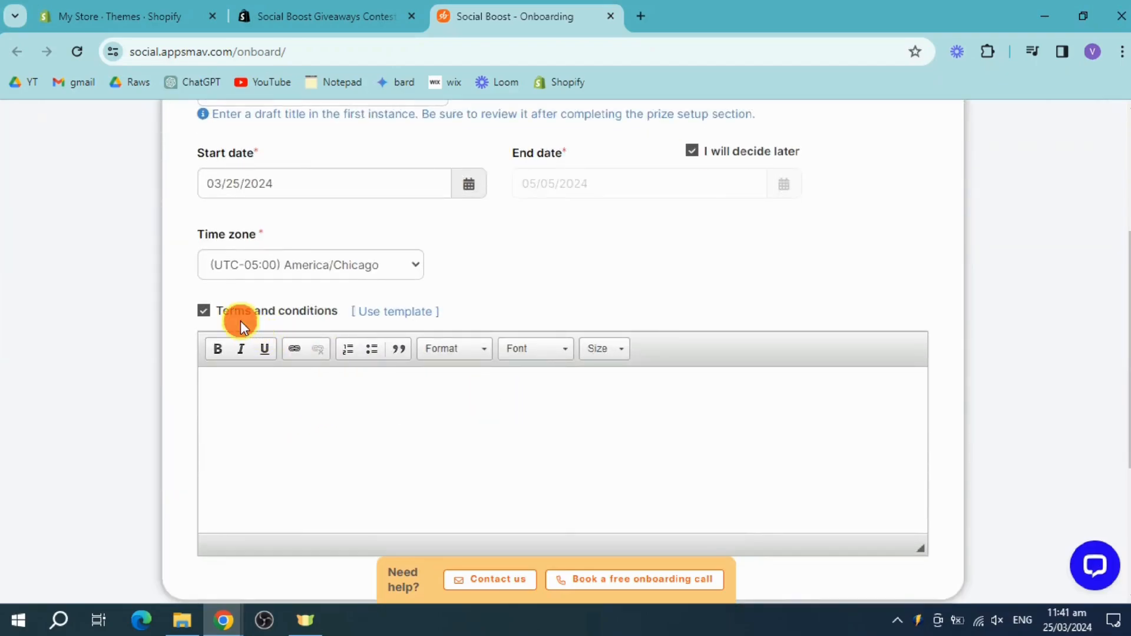
click(203, 310)
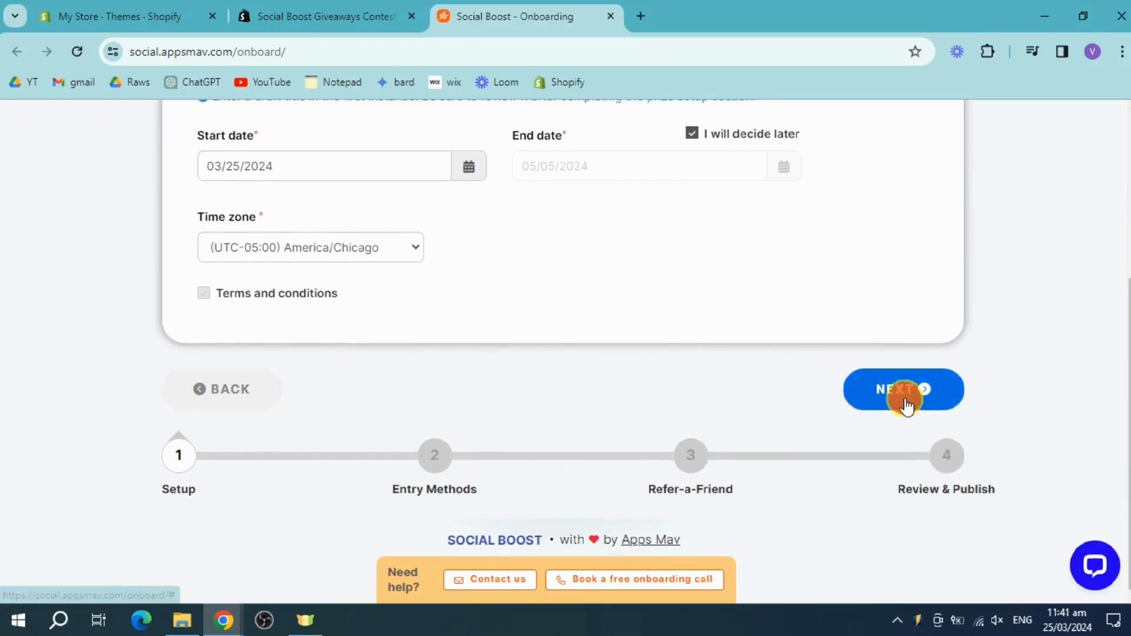
click(907, 393)
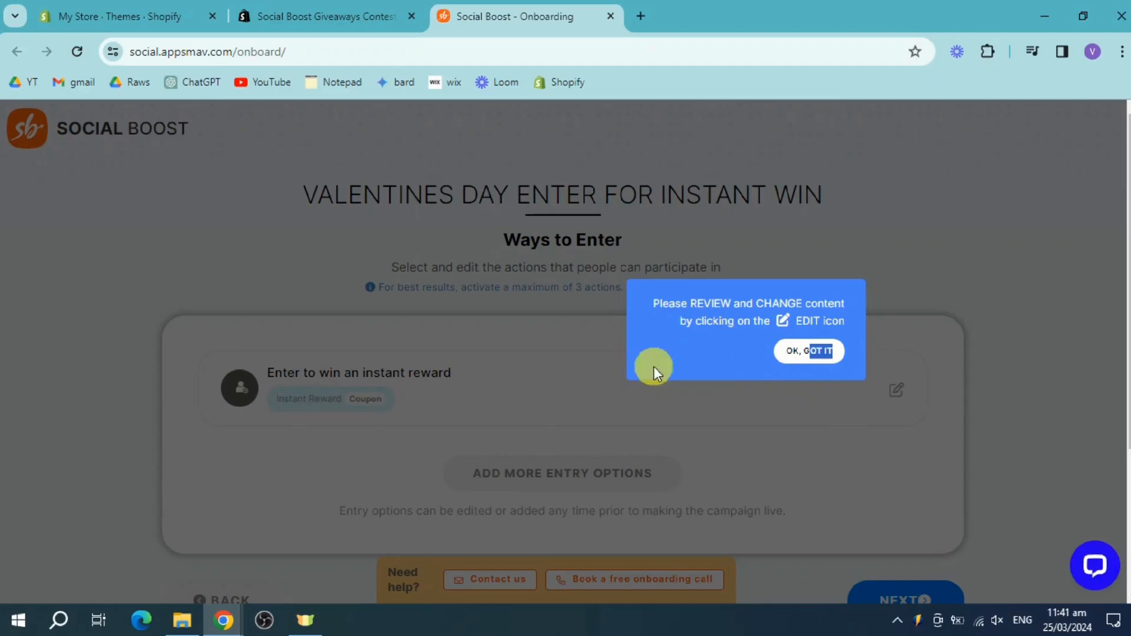
- Dismiss the editing tip, examine the additional entry options on offer, and close the list without adding any
click(811, 351)
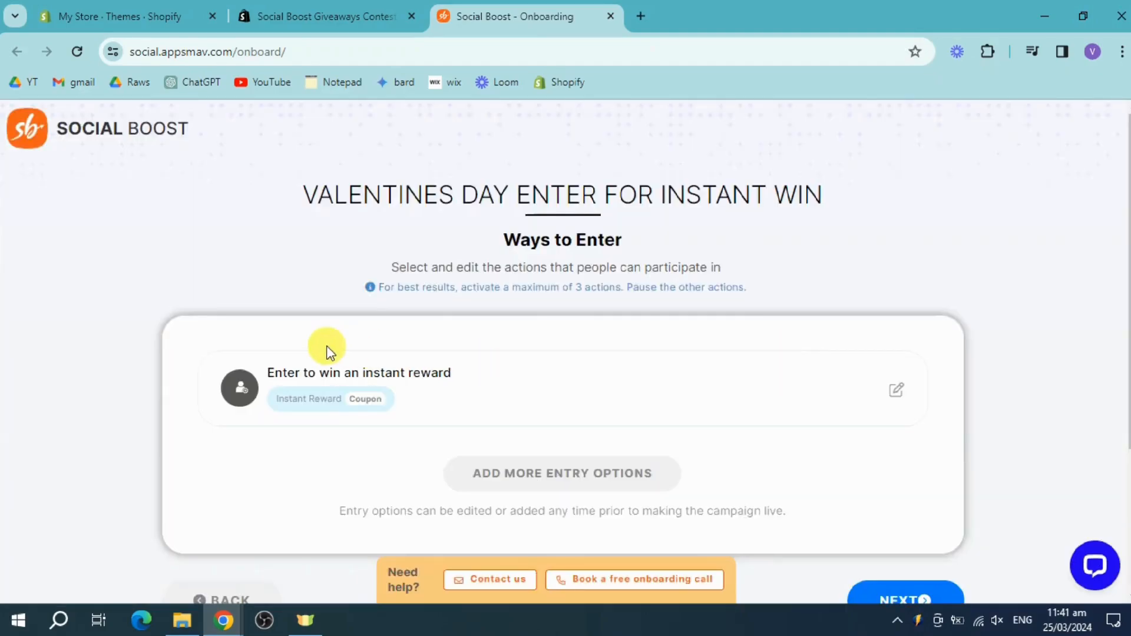
scroll(332, 351, down, 1)
click(596, 335)
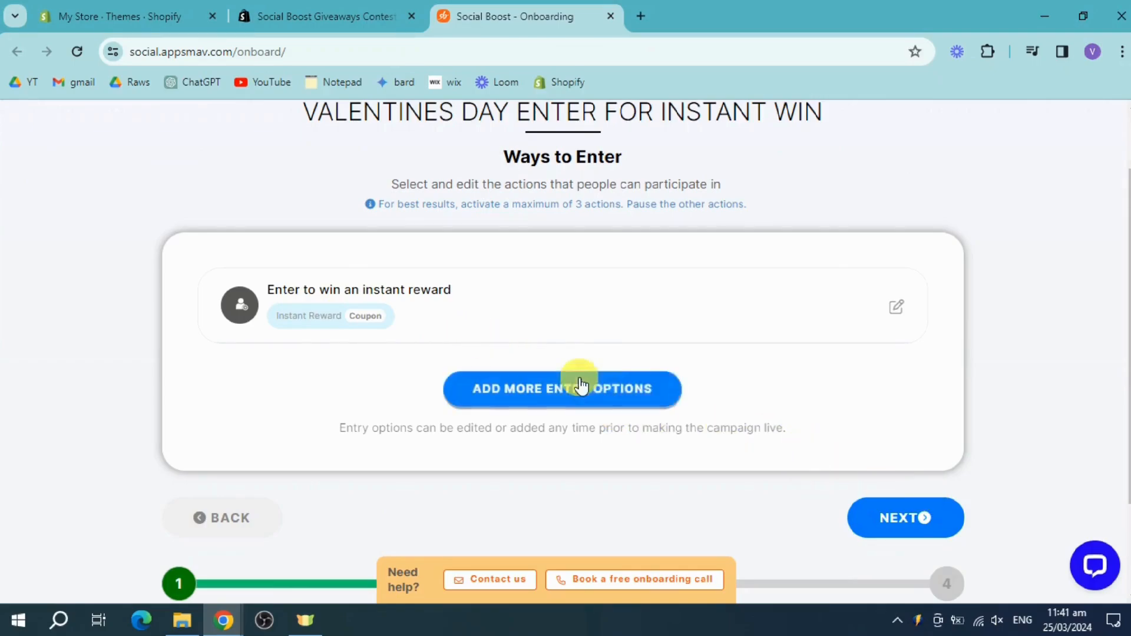
click(609, 391)
scroll(430, 396, down, 3)
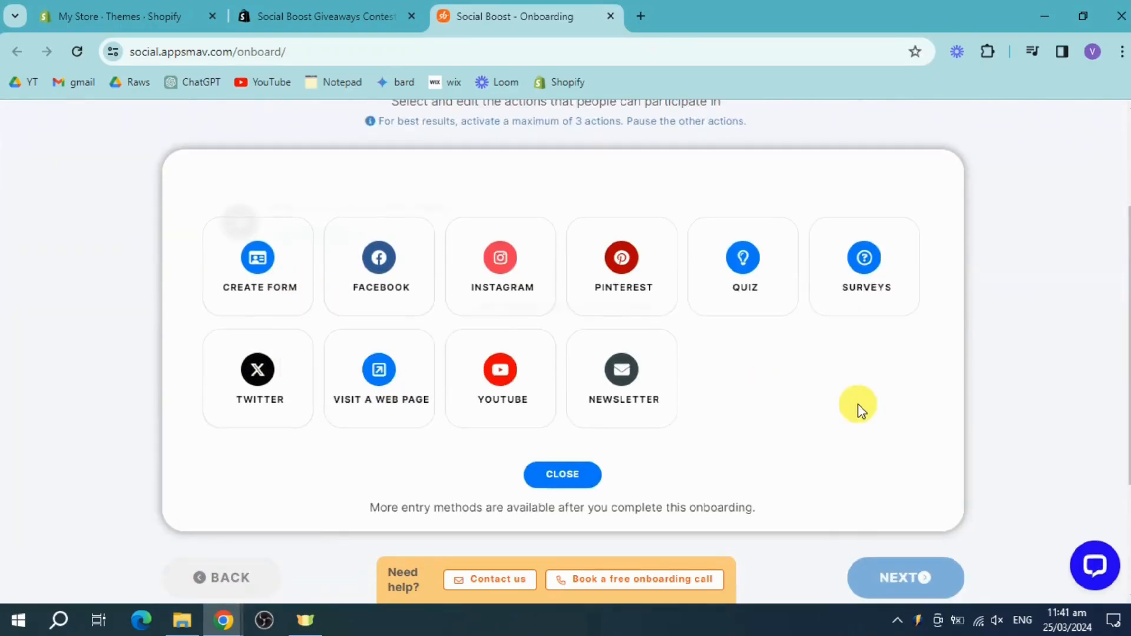
scroll(858, 404, up, 3)
mouse_move(864, 408)
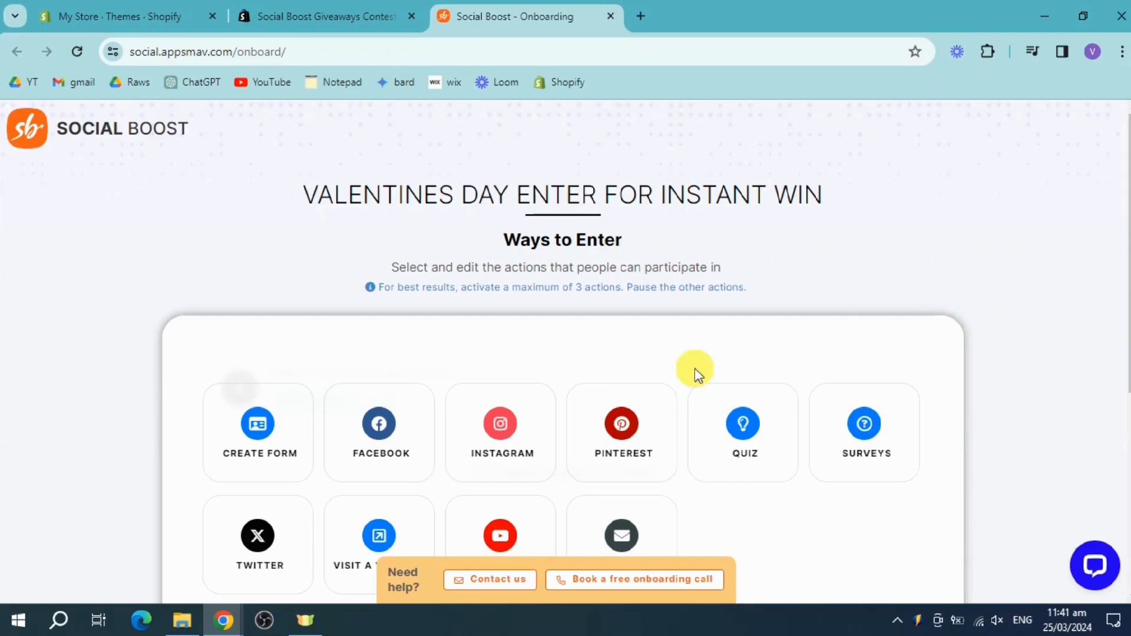
scroll(760, 356, down, 5)
click(571, 285)
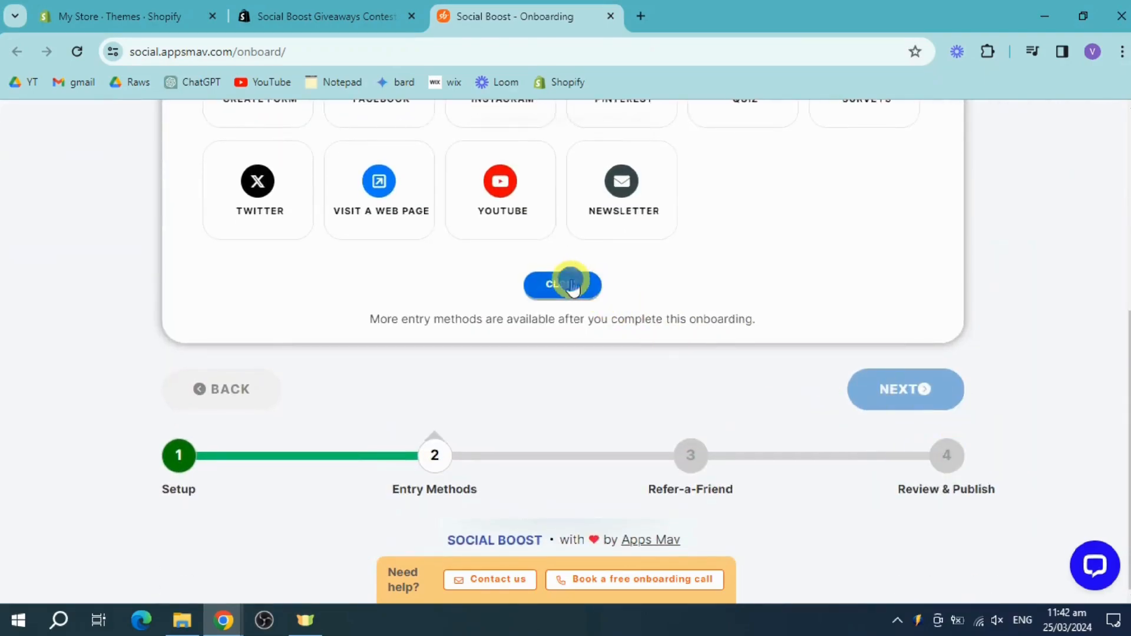
- Proceed to the Refer-a-Friend setup, confirming that the content of the selected entry actions has been reviewed
scroll(789, 399, down, 3)
click(945, 392)
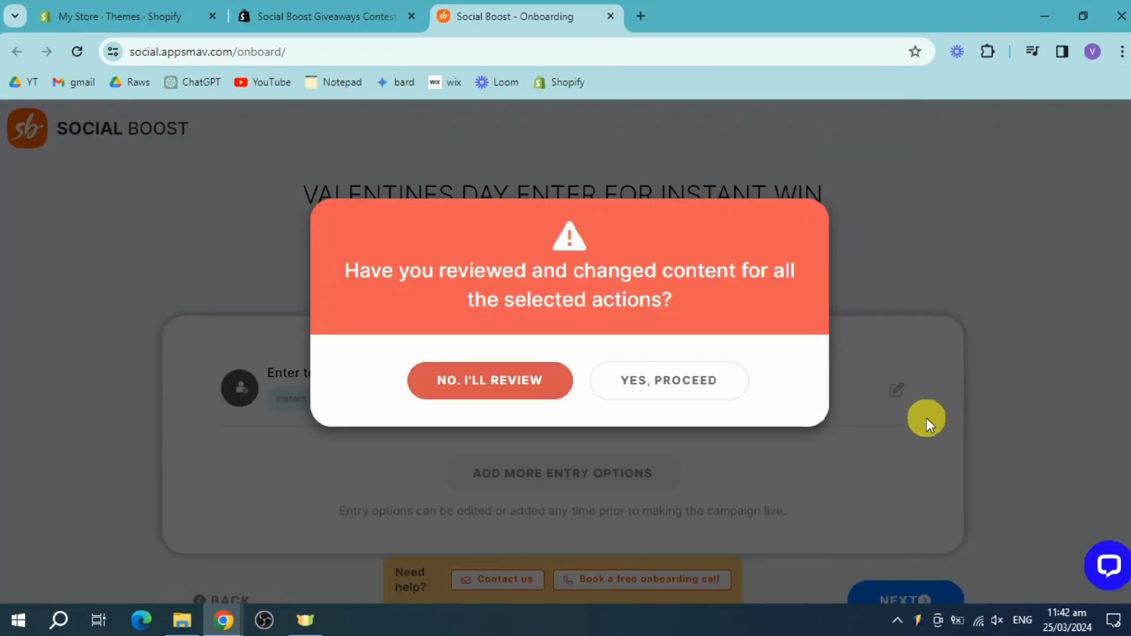
click(669, 380)
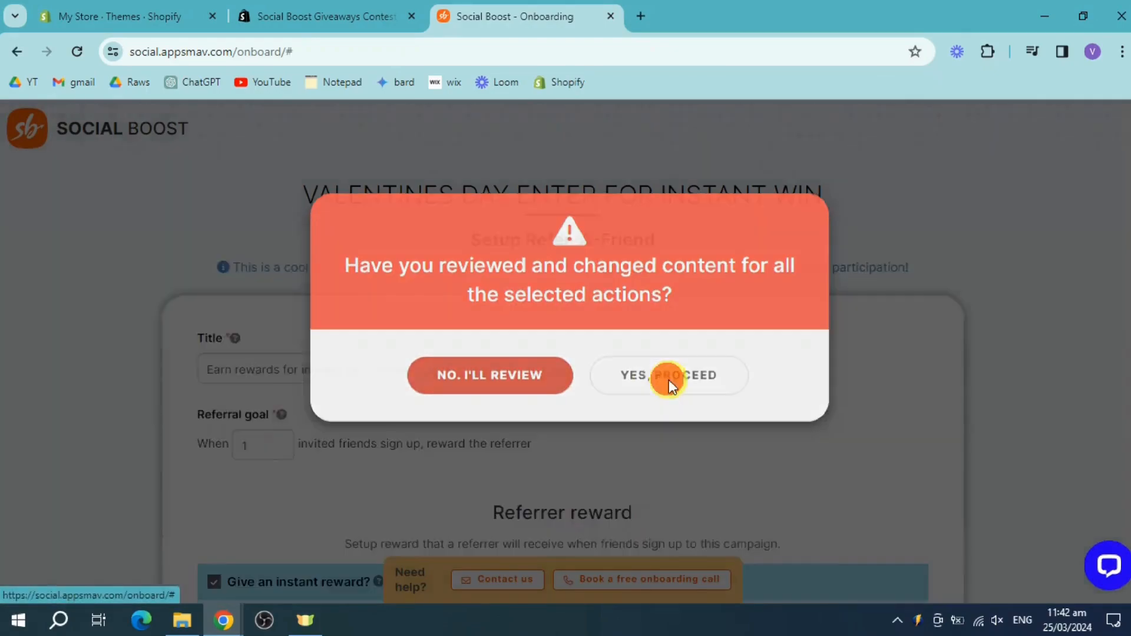
- Review the Refer-a-Friend title, referral goal and referrer coupon reward, and proceed to the Review & Publish stage
scroll(714, 406, down, 3)
click(372, 203)
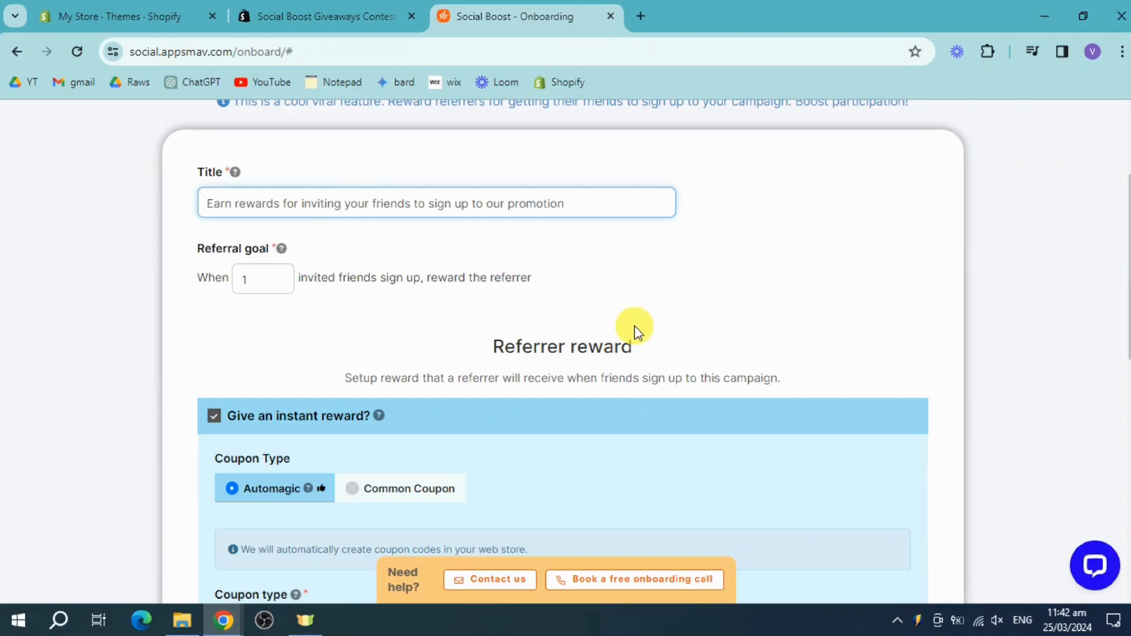
click(577, 202)
click(279, 276)
scroll(589, 380, down, 6)
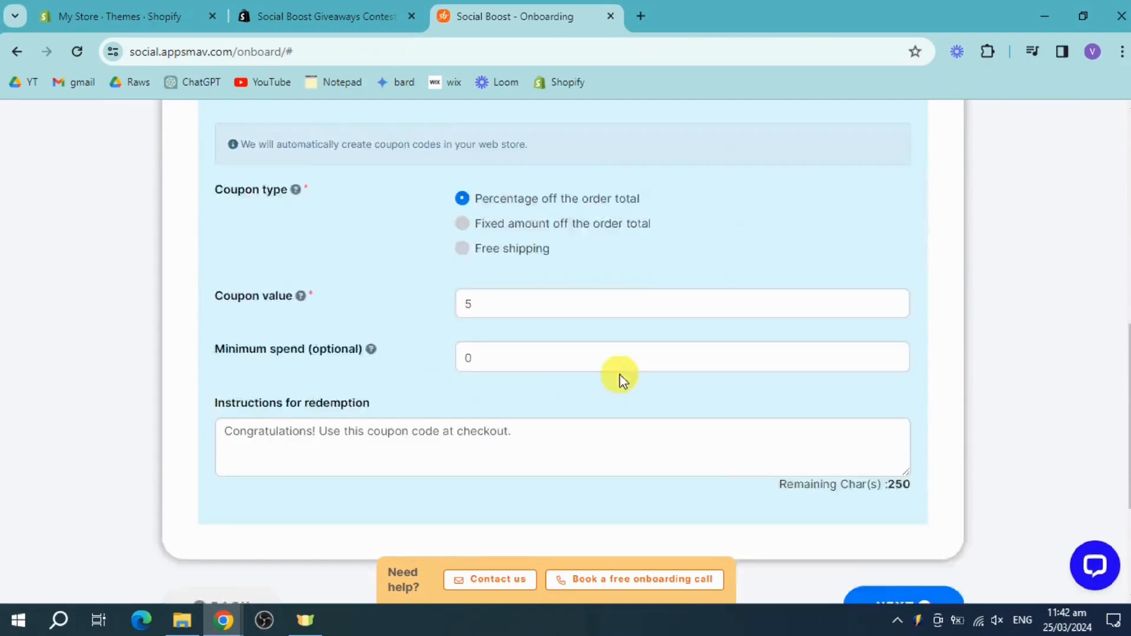
scroll(620, 374, down, 4)
click(914, 392)
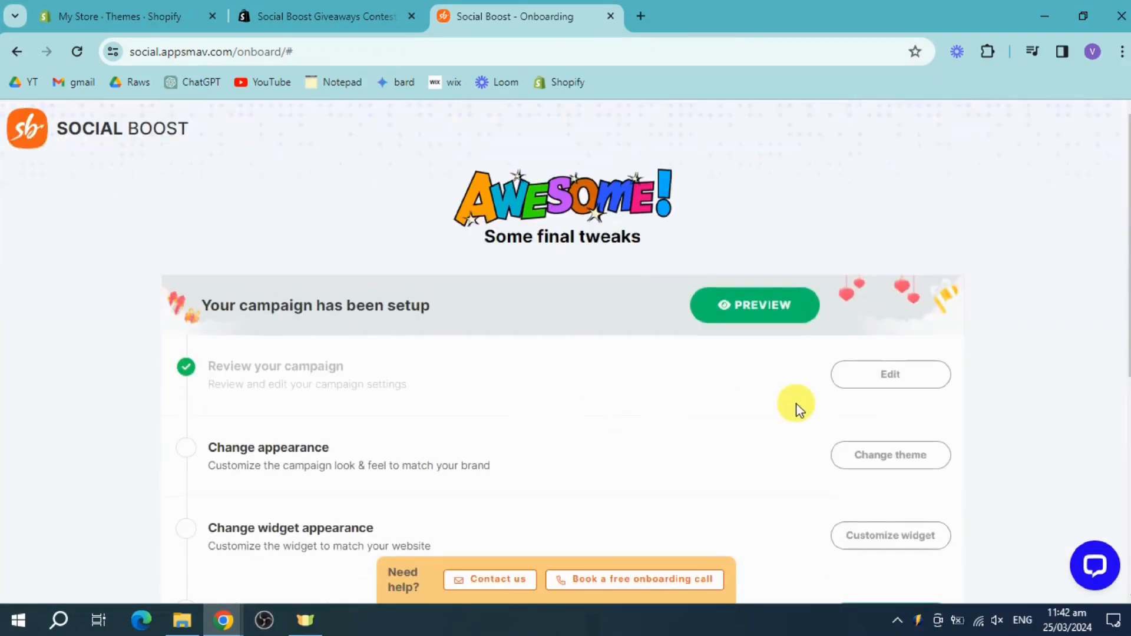
- Review the final setup checklist and publish the campaign to activate it on the store website
scroll(564, 345, down, 2)
scroll(388, 379, down, 2)
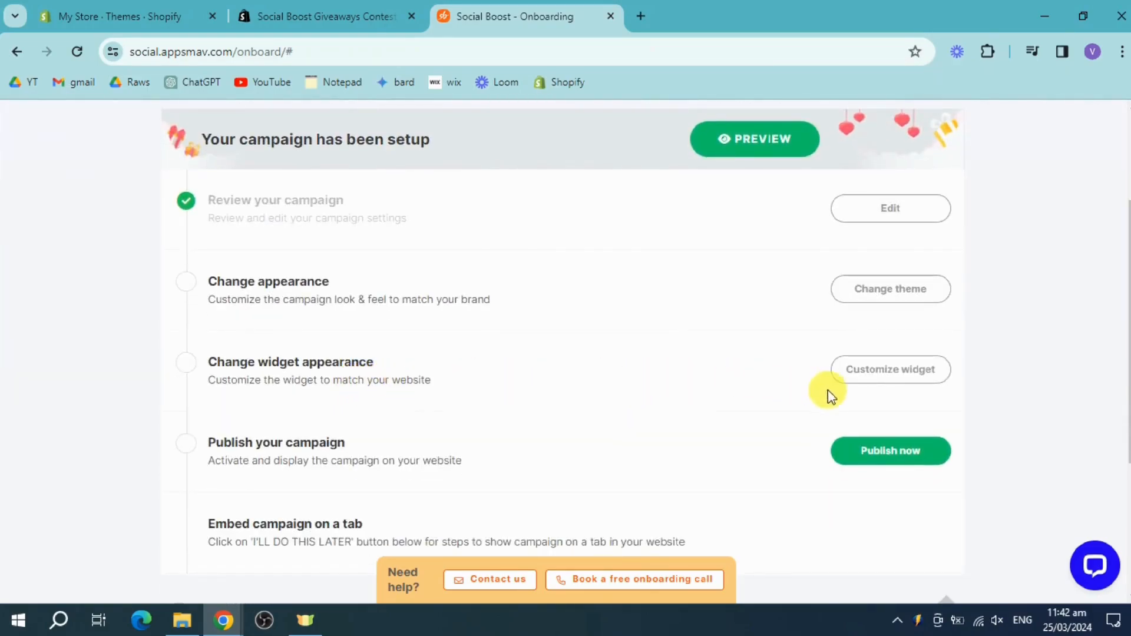
scroll(556, 383, down, 2)
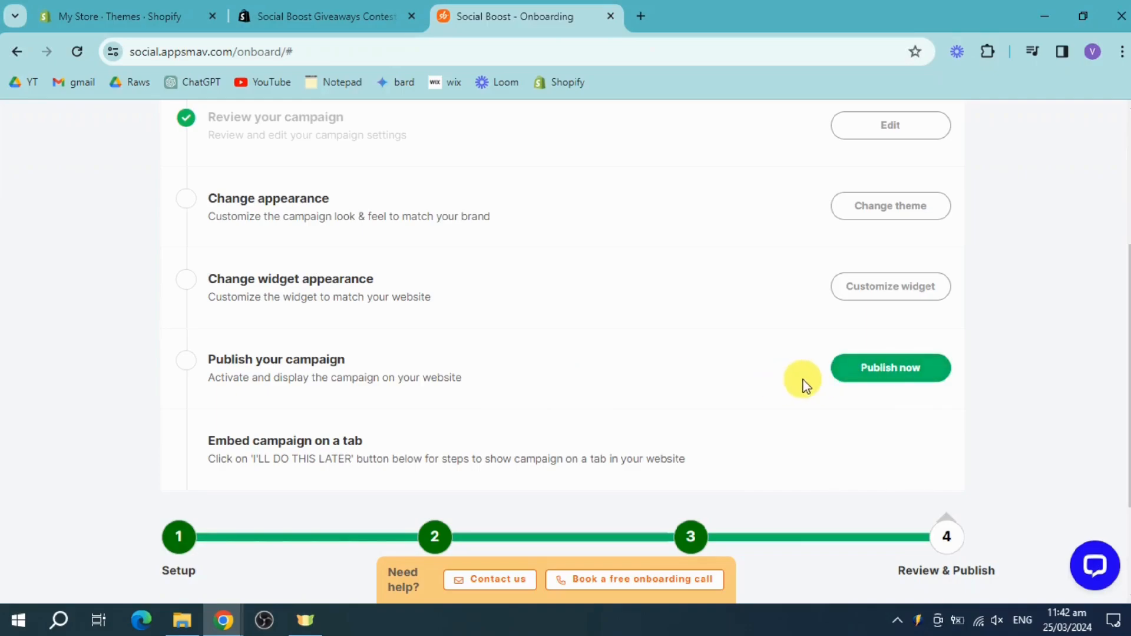
click(886, 373)
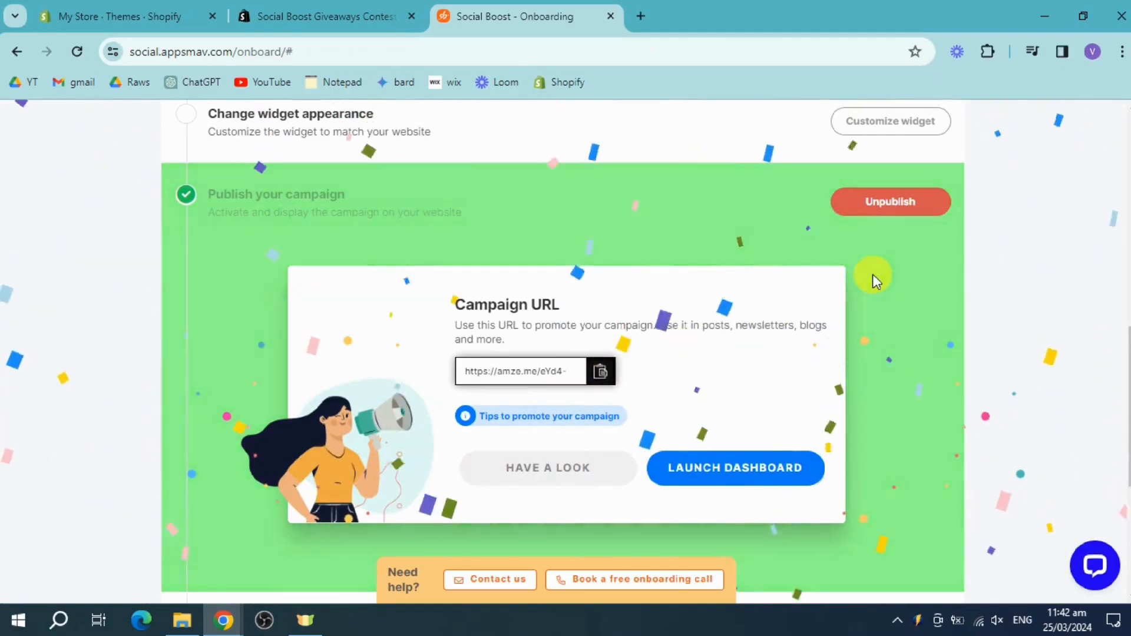
- Copy the campaign's promotional URL and open it in a new browser tab
click(601, 375)
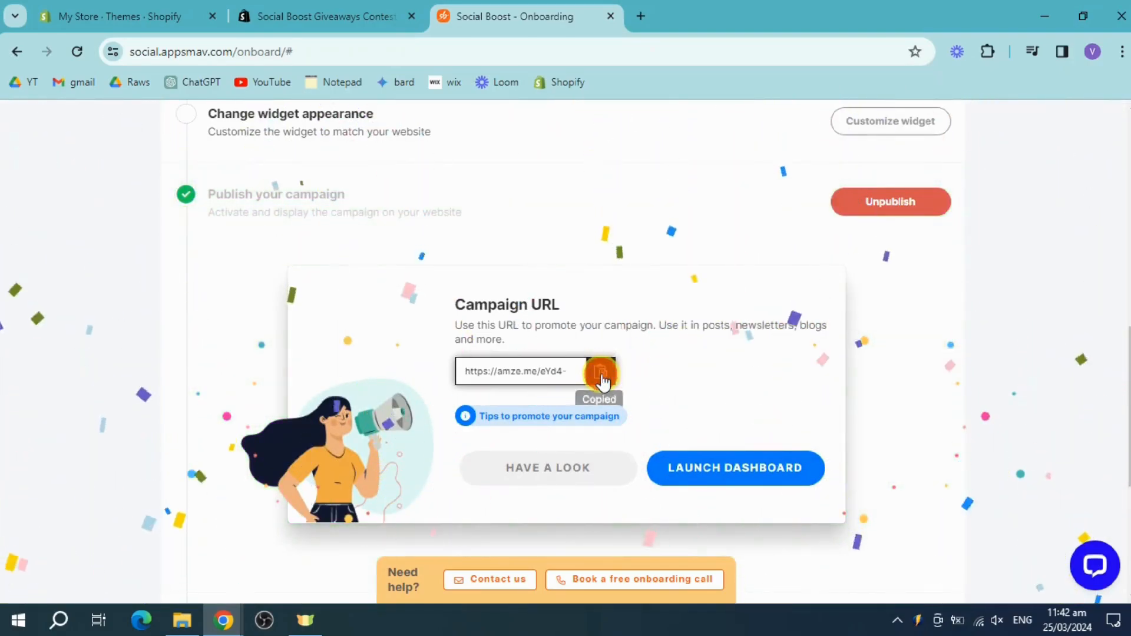
click(640, 16)
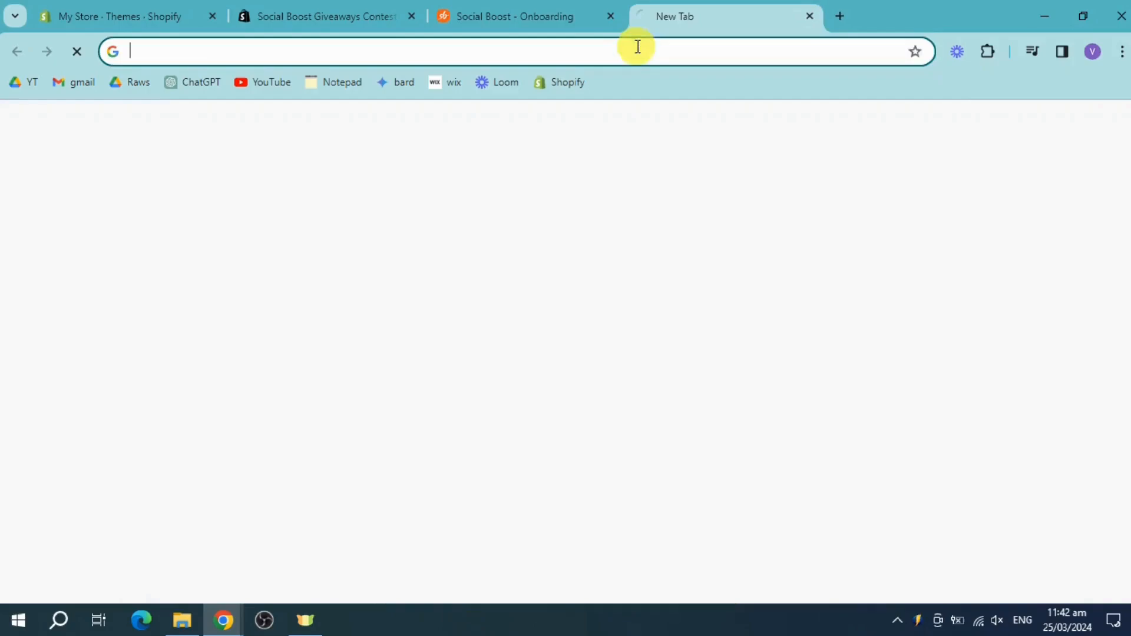
right_click(636, 50)
click(728, 216)
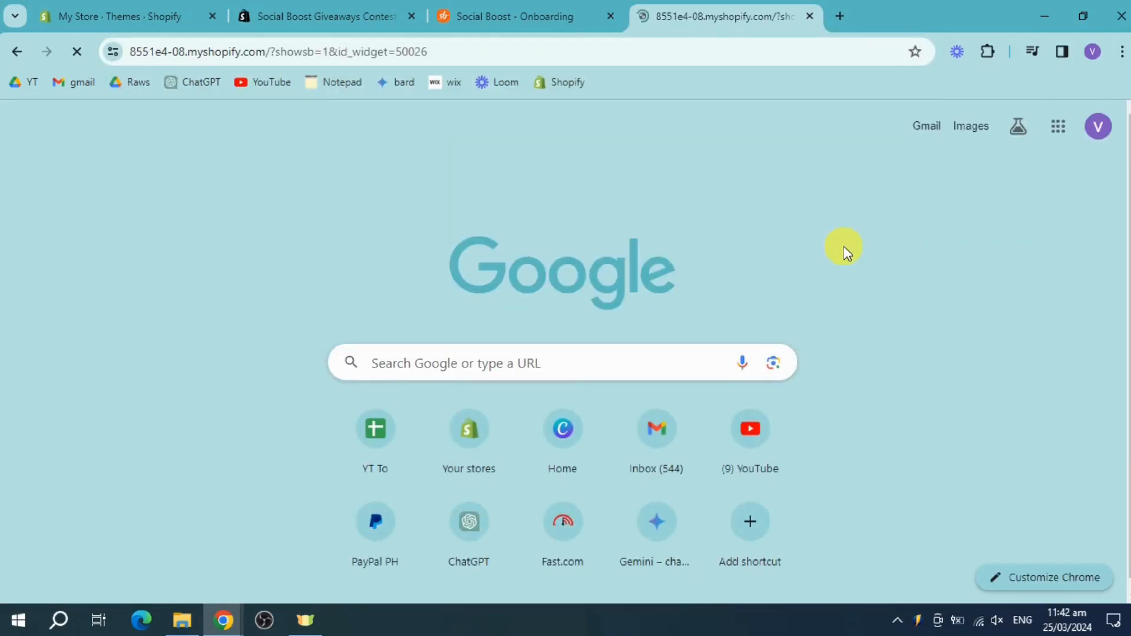
- Look over the storefront's home page from the banner to the featured products, and return to the Social Boost onboarding page
scroll(764, 393, down, 1)
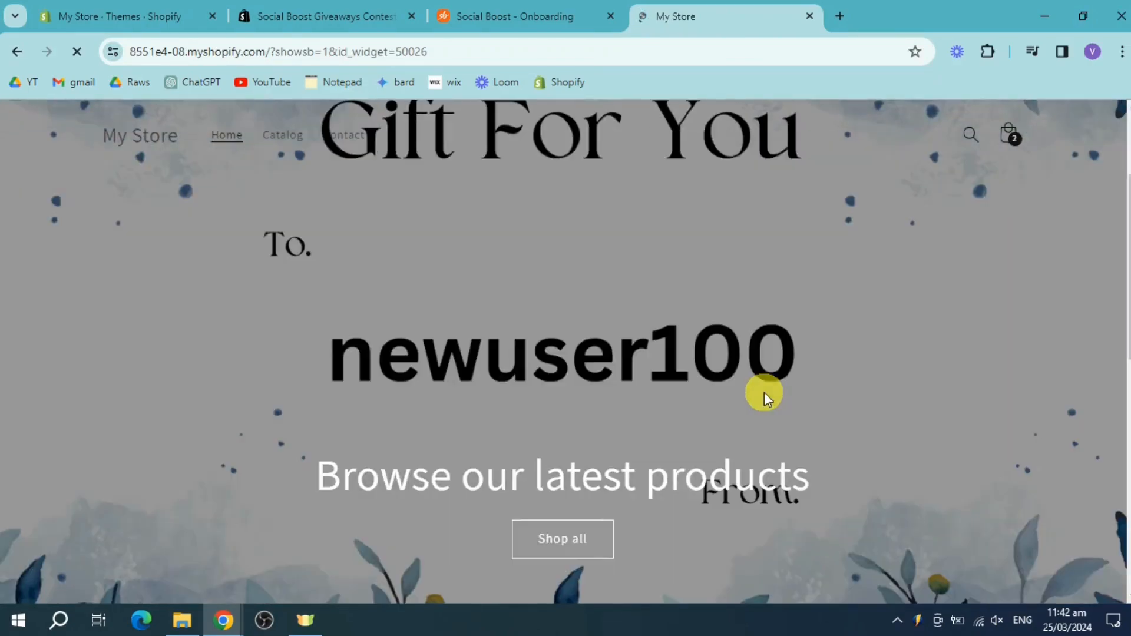
scroll(764, 392, down, 3)
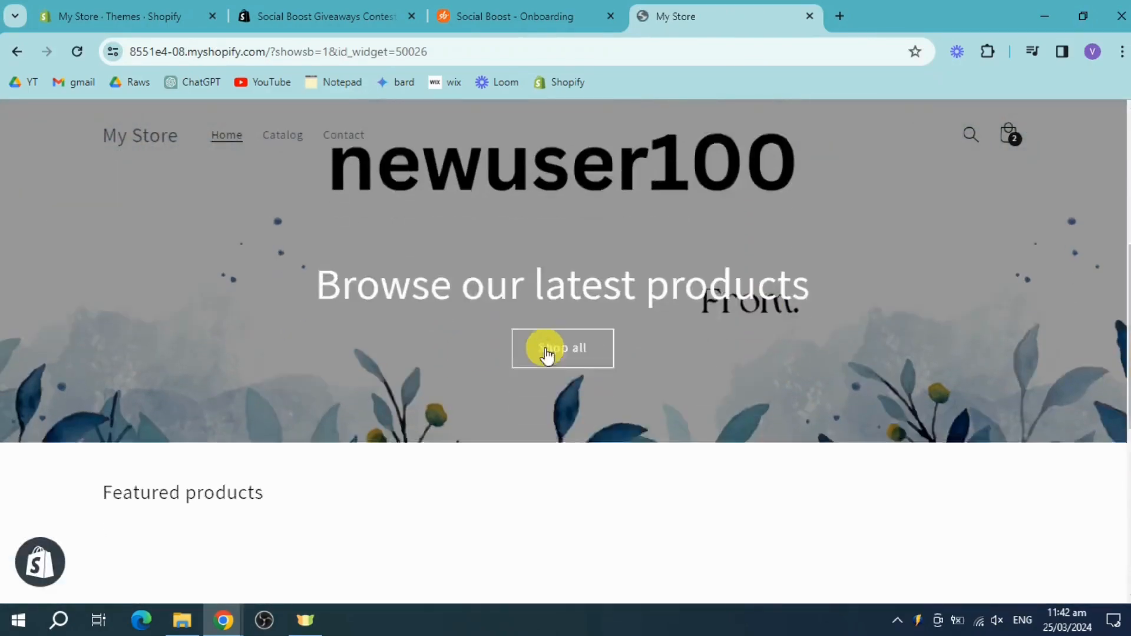
scroll(697, 353, down, 6)
scroll(766, 362, up, 3)
scroll(791, 356, up, 5)
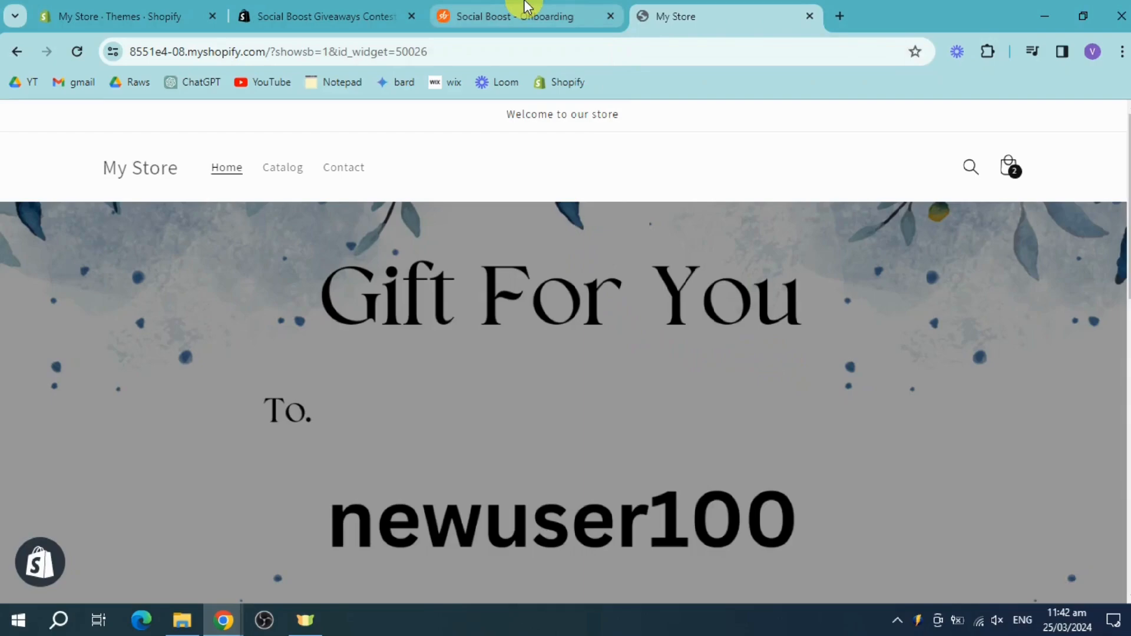
mouse_move(525, 7)
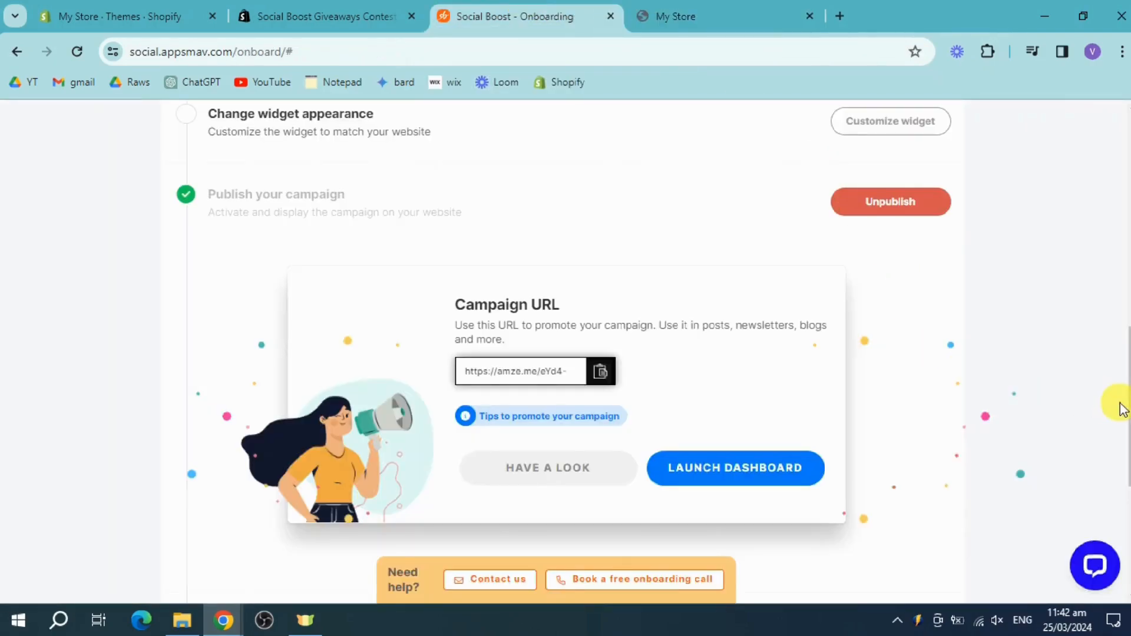